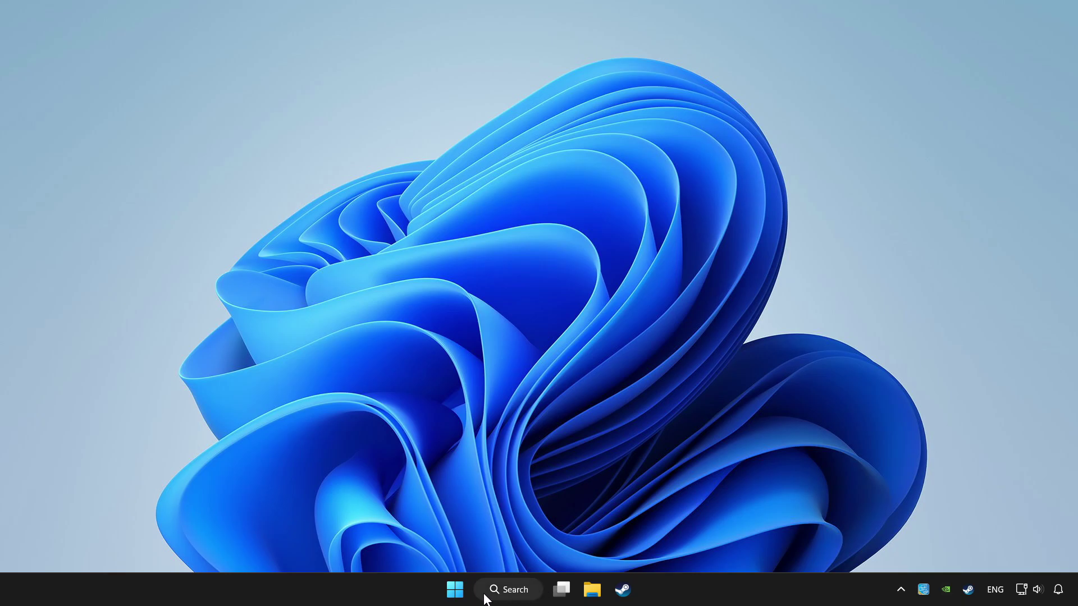
Step: Bring up Windows Search from the taskbar to look up Device Manager
left_click(529, 597)
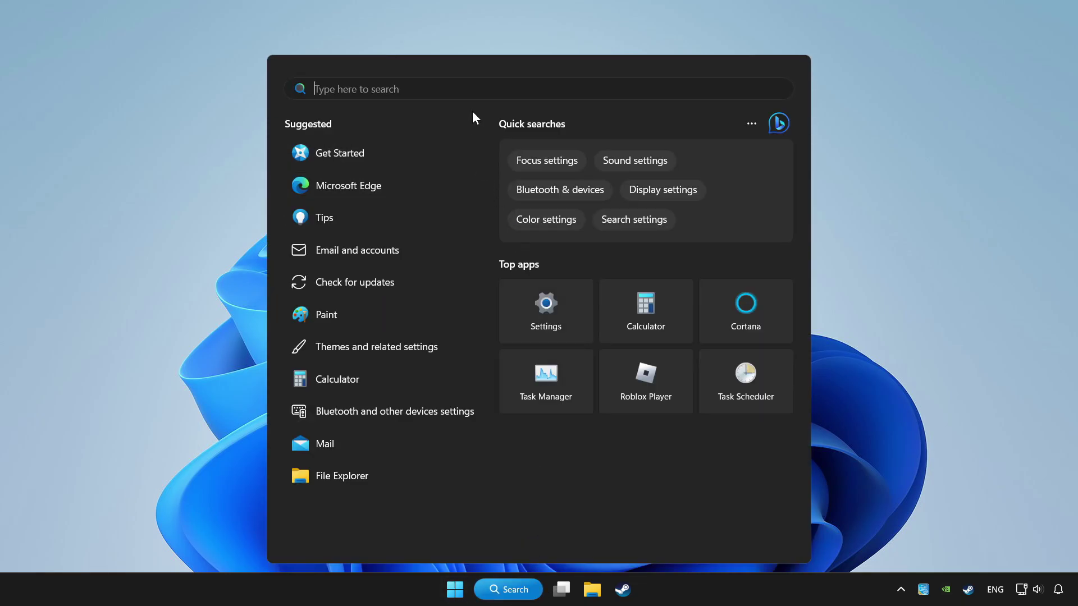
type("devic")
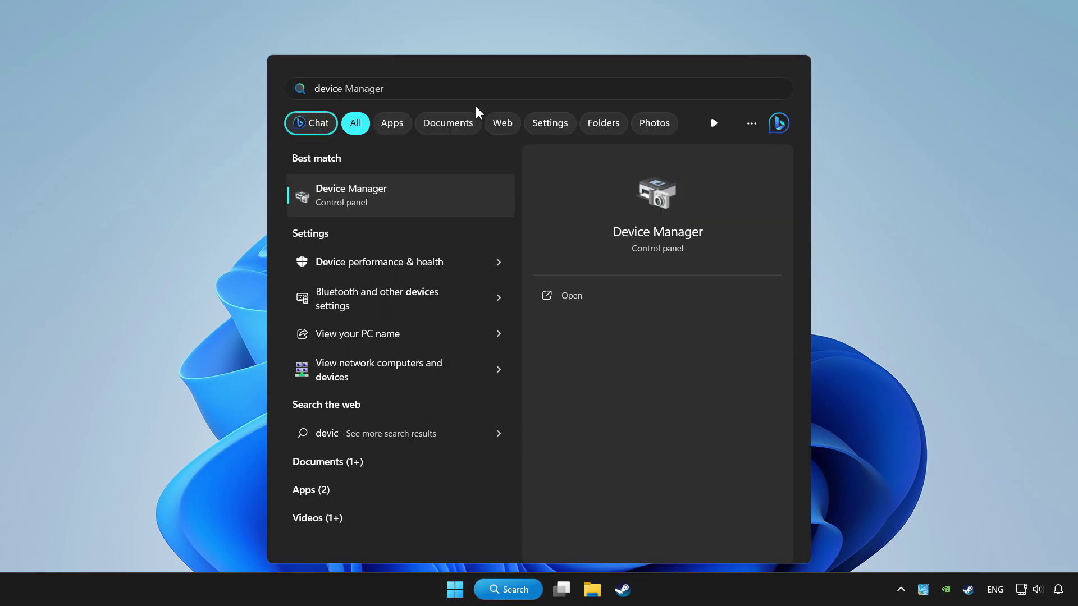
type("e manager")
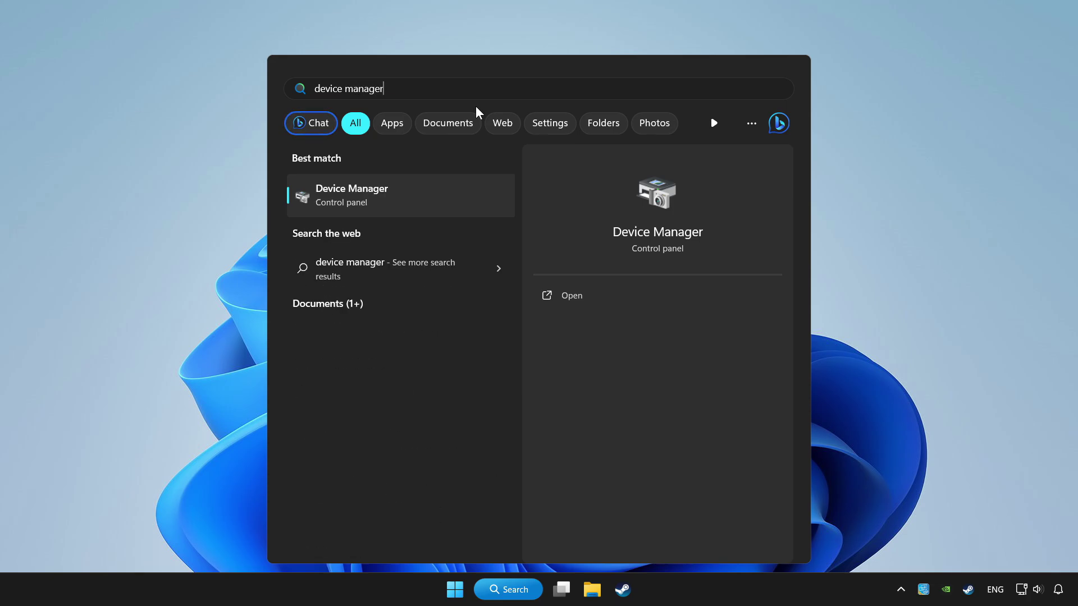
Step: Launch Device Manager and select Xbox 360 Controller for Windows under Xbox 360 Peripherals
left_click(463, 195)
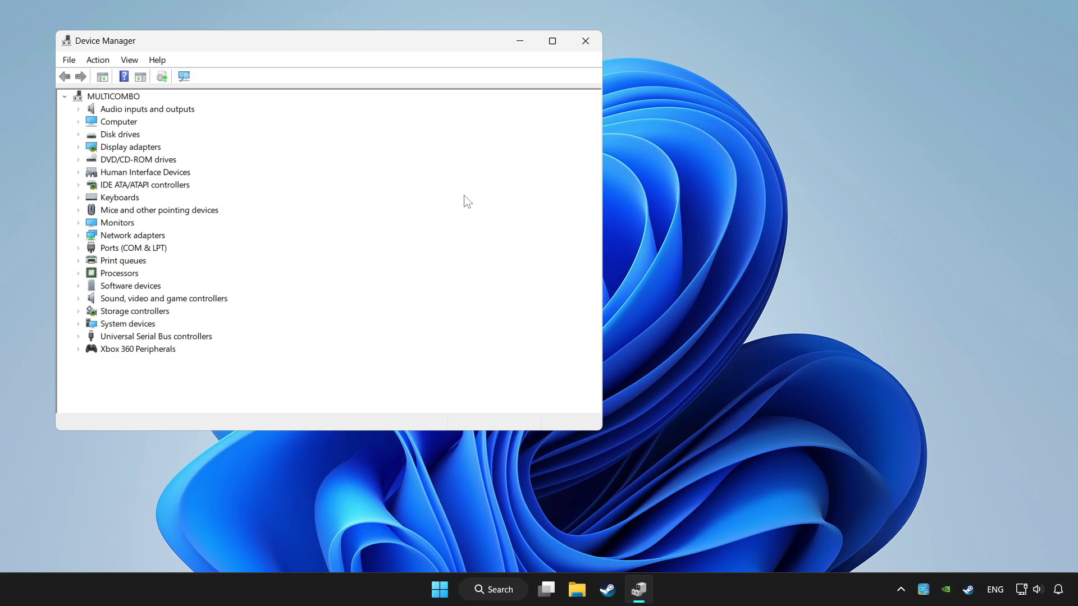
left_click_drag(372, 38, 572, 94)
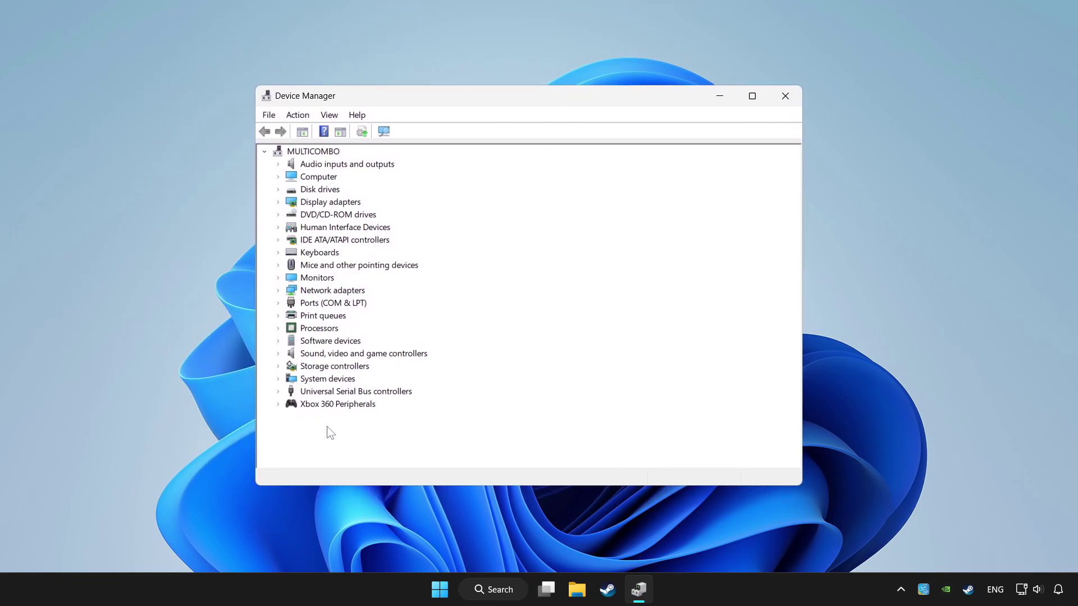
left_click(297, 405)
left_click(279, 405)
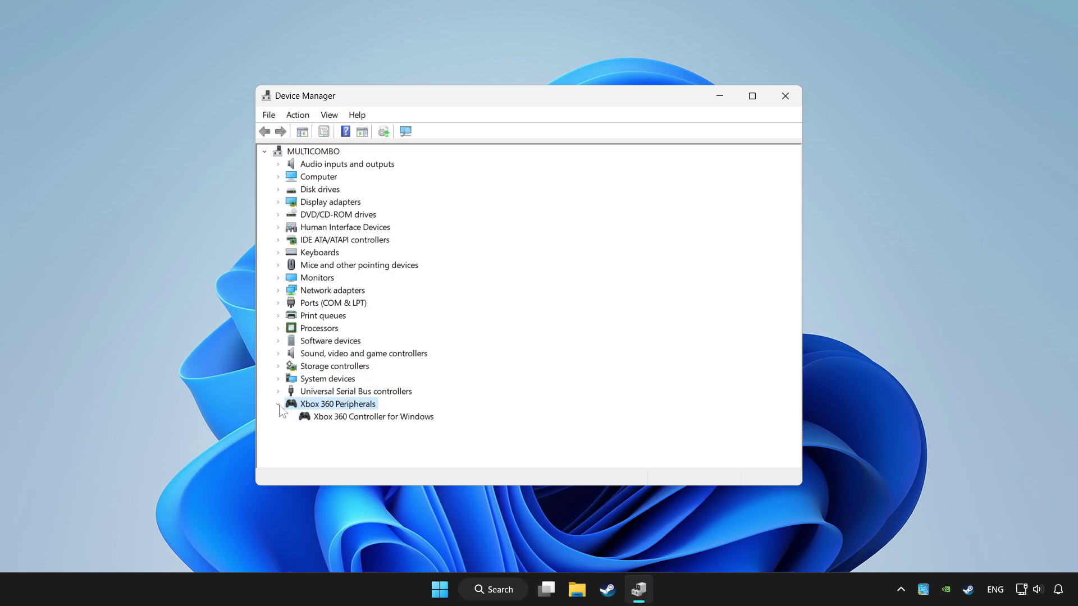
left_click(315, 419)
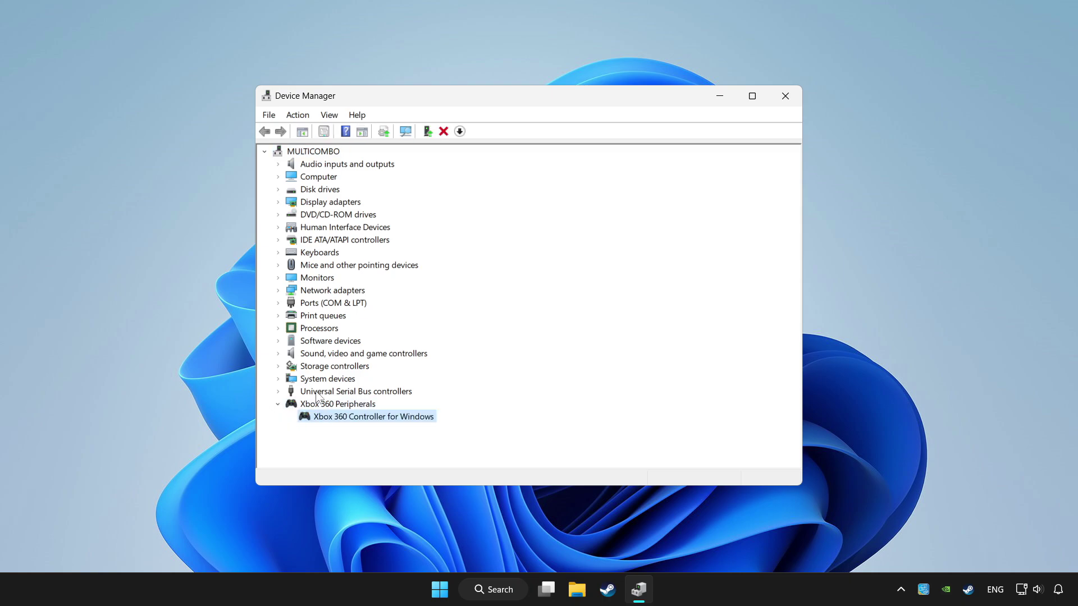
Step: Run an automatic driver search for the controller; best driver already installed, dismiss the result
right_click(357, 421)
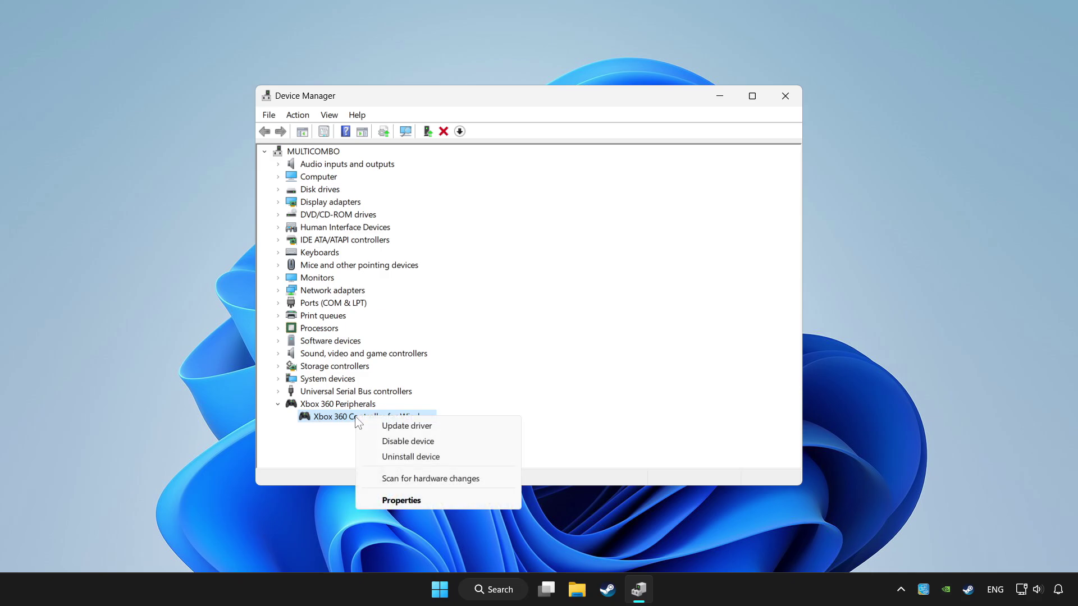
left_click(412, 426)
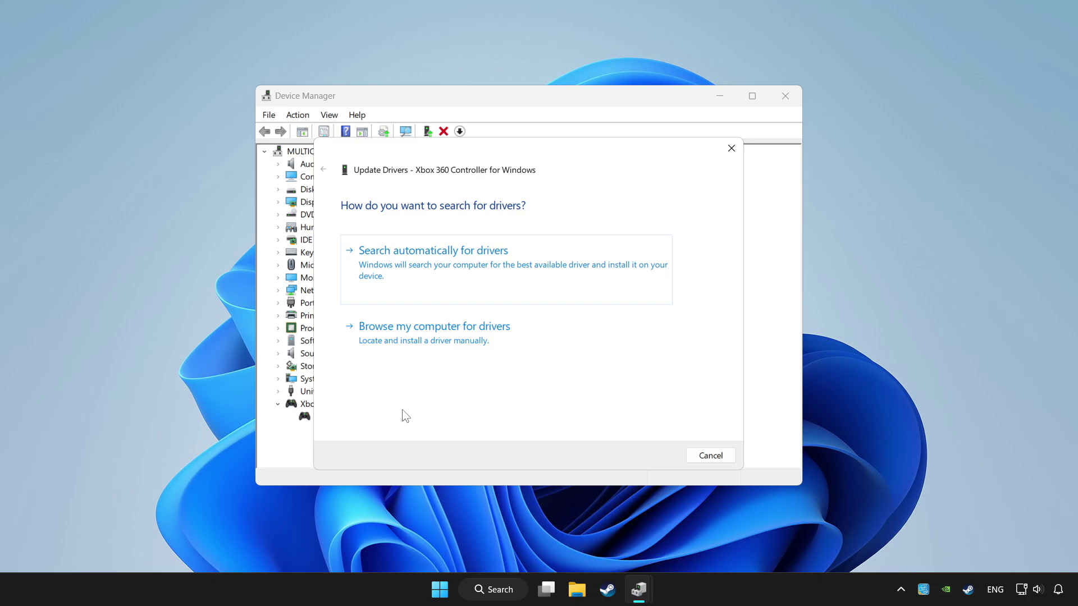
left_click(483, 266)
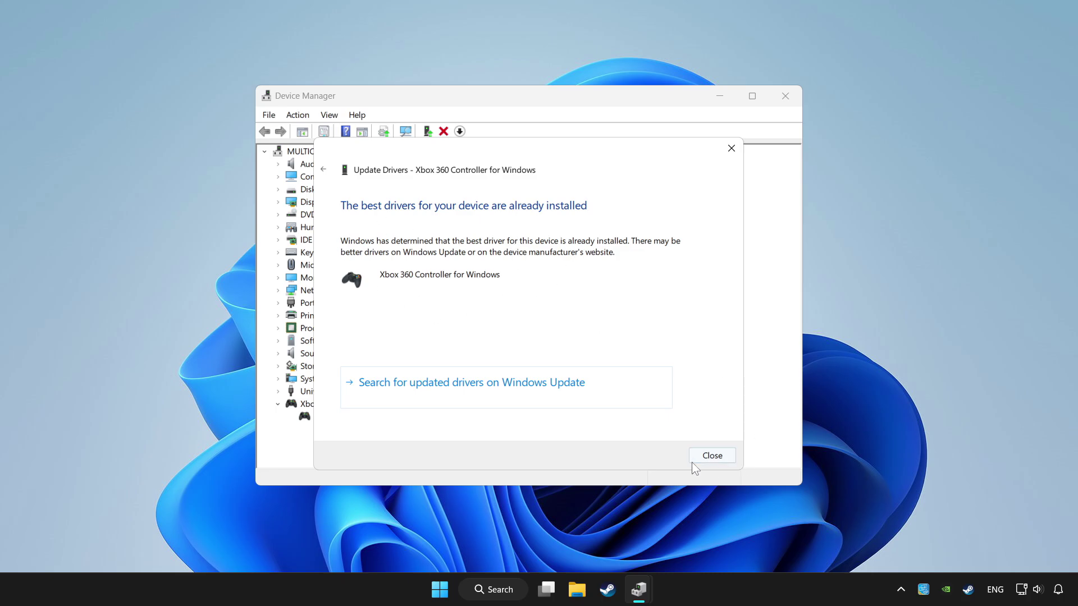
left_click(707, 455)
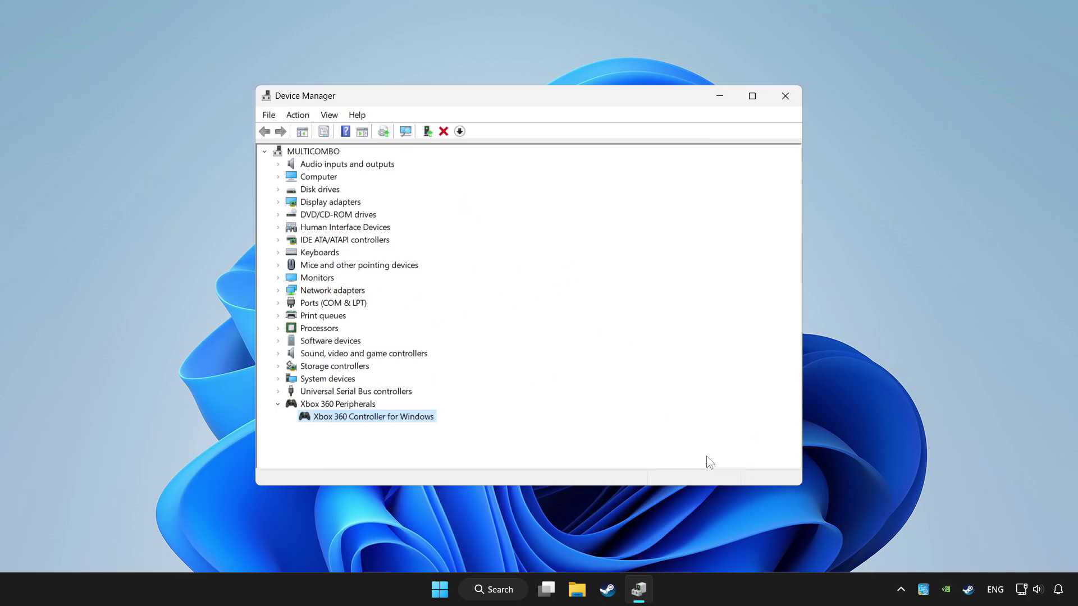
Step: Disable the Xbox 360 Controller for Windows and answer the restart prompt
right_click(368, 419)
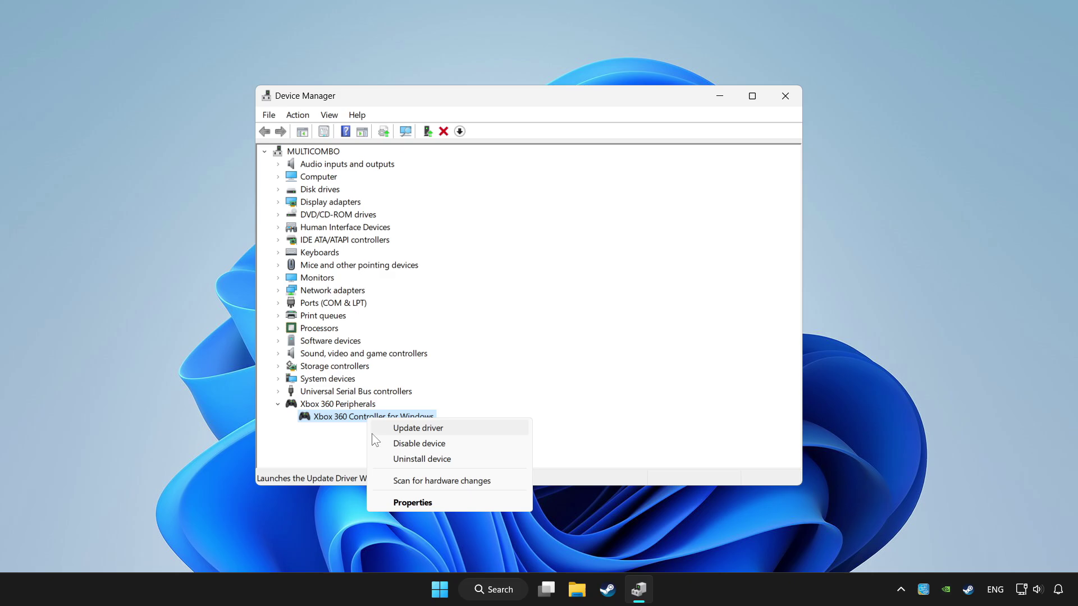
left_click(425, 446)
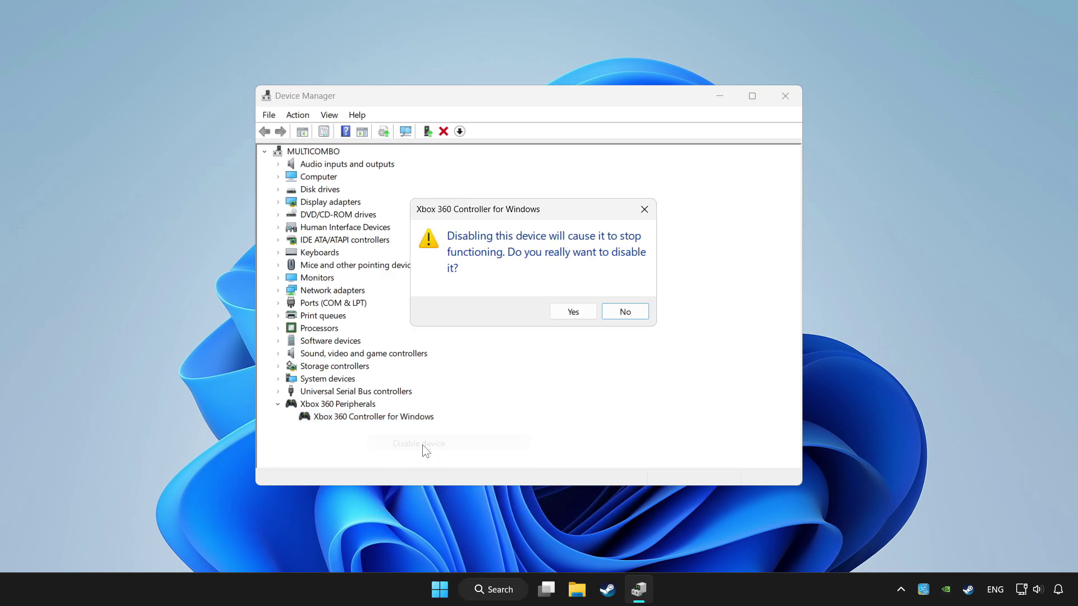
left_click(575, 308)
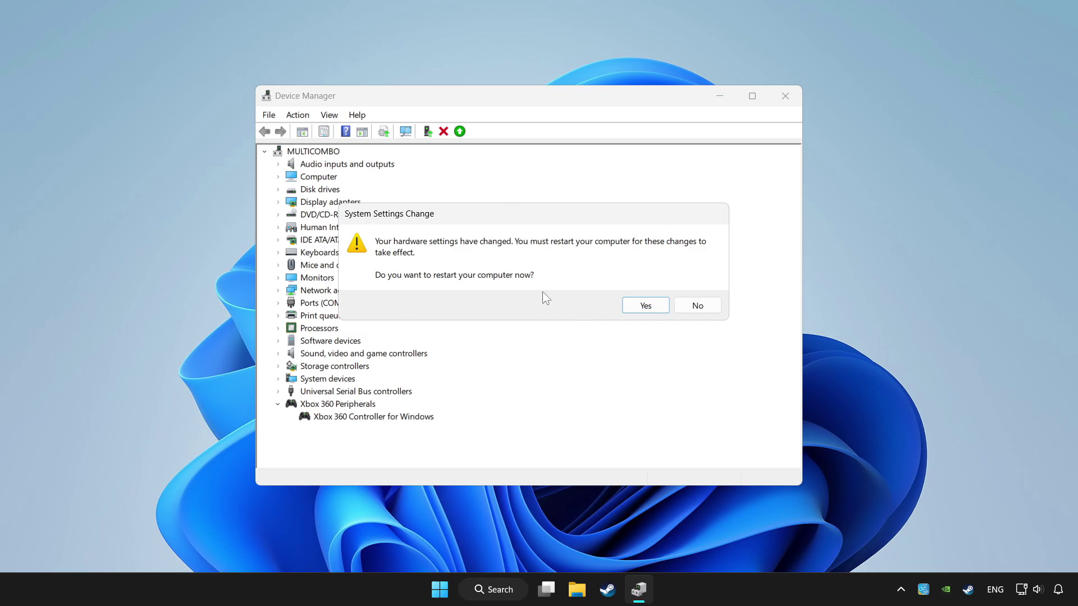
left_click(655, 308)
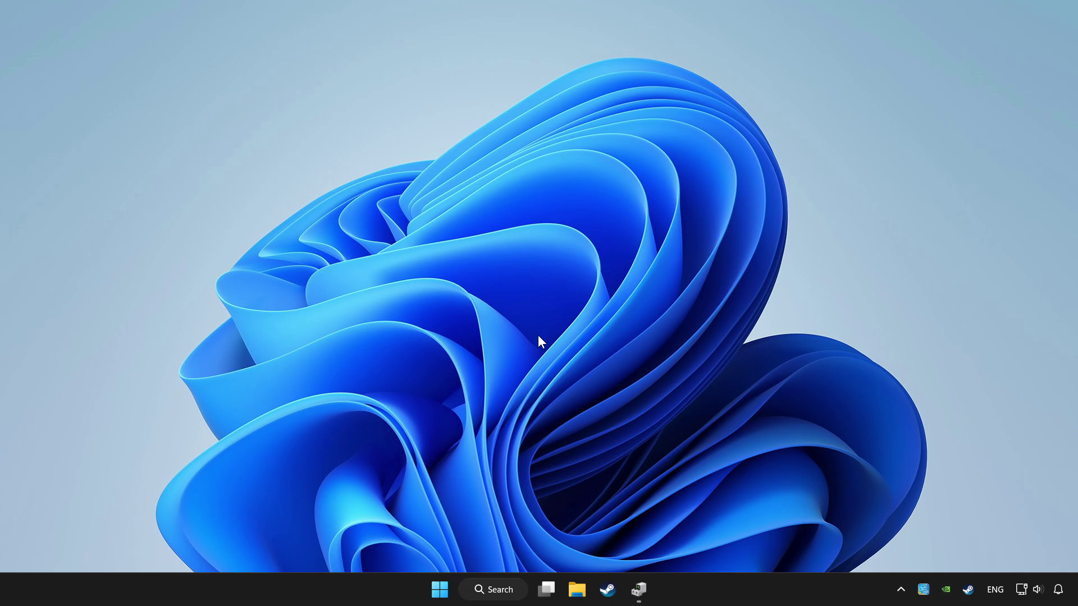
Step: Return to Device Manager and enable the Xbox 360 Controller again
left_click(640, 589)
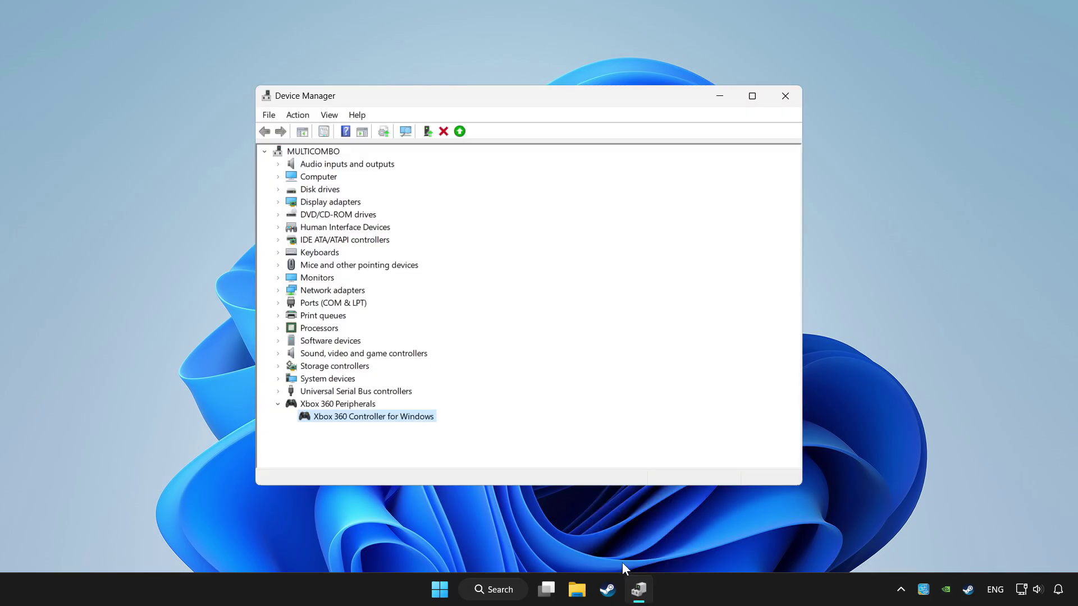
right_click(363, 419)
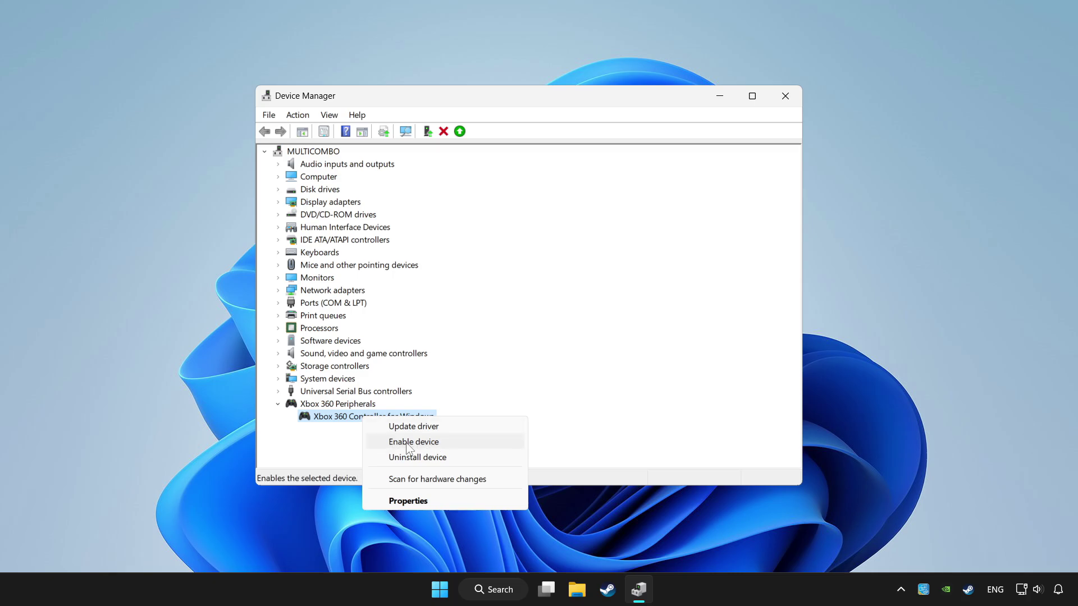
left_click(446, 441)
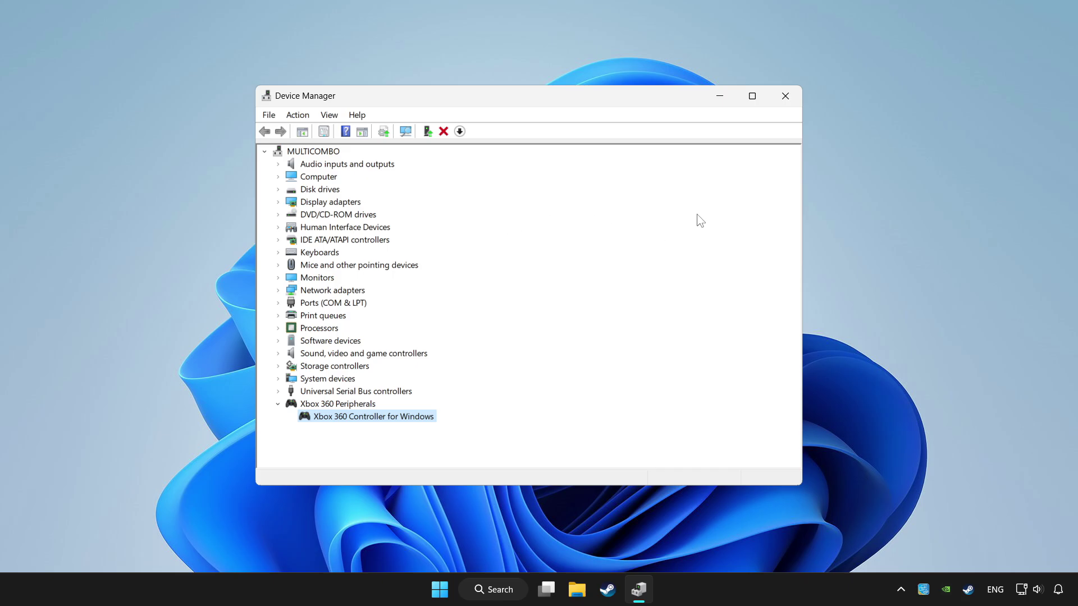
Step: Close Device Manager and bring up Windows Search to find the game controller setup
left_click(786, 97)
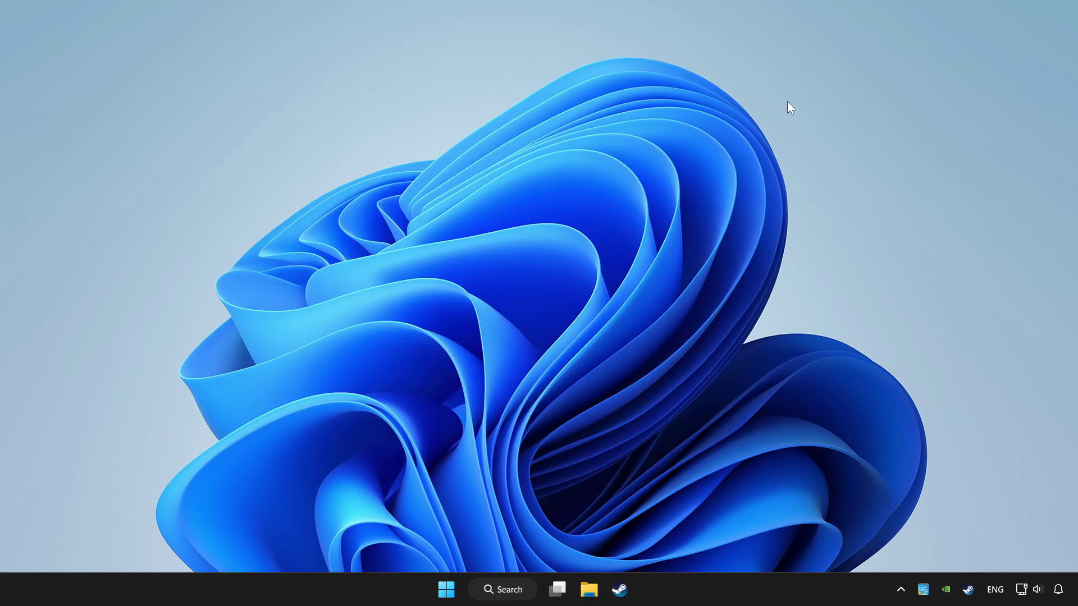
left_click(524, 591)
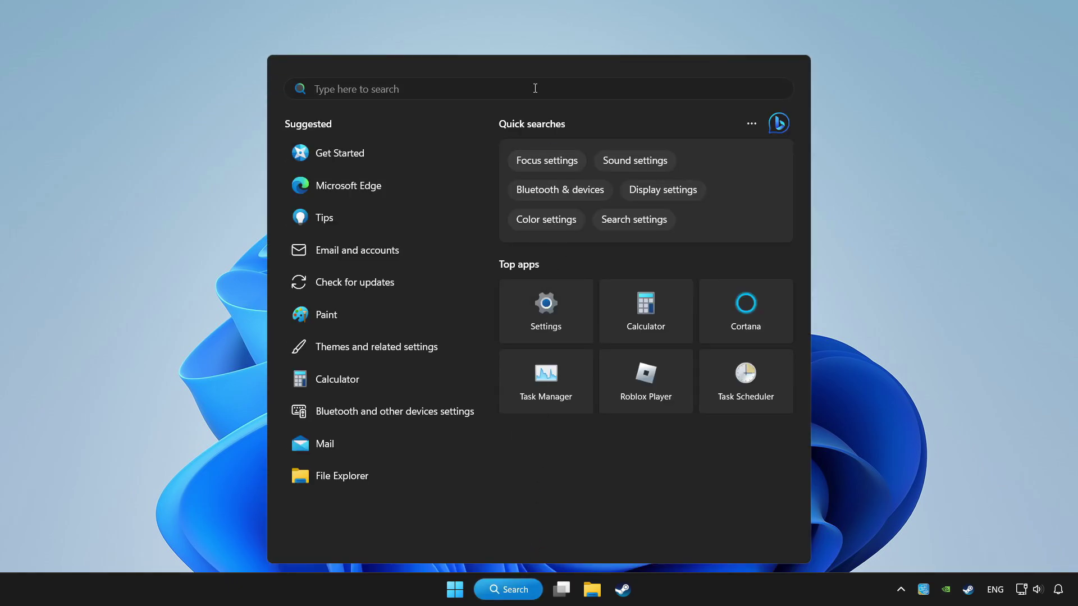
type("controll")
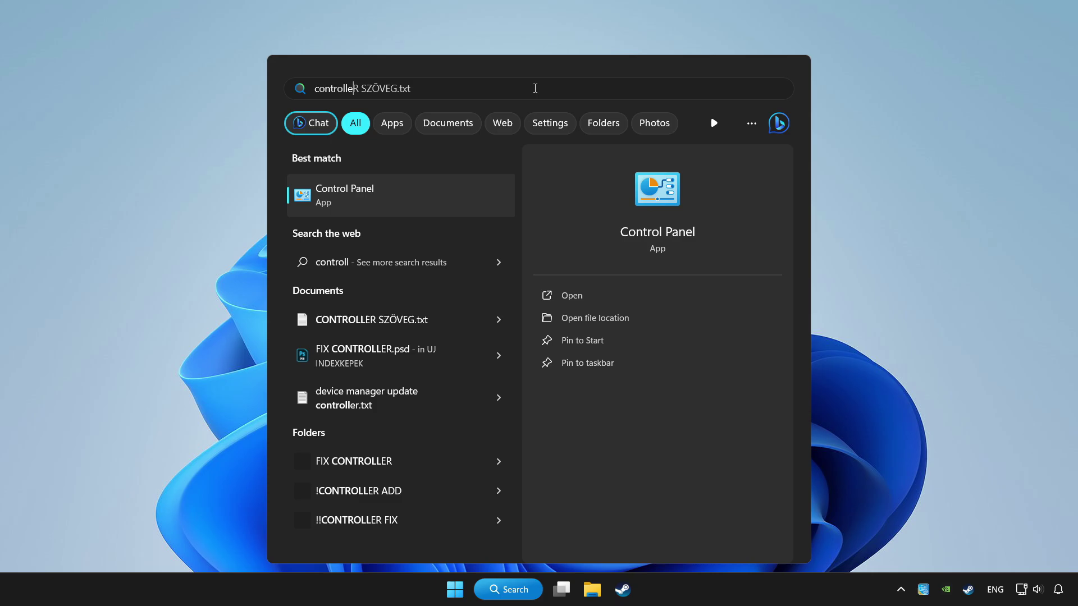
type("er")
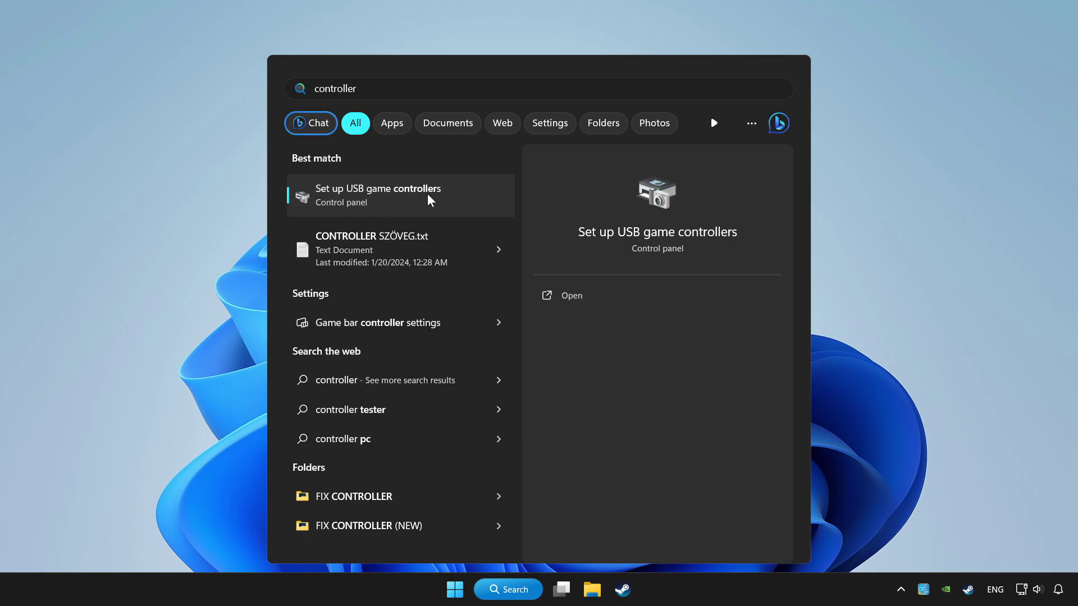
Step: In Game Controllers, reset the Xbox 360 controller's calibration to default on its Settings page
left_click(449, 210)
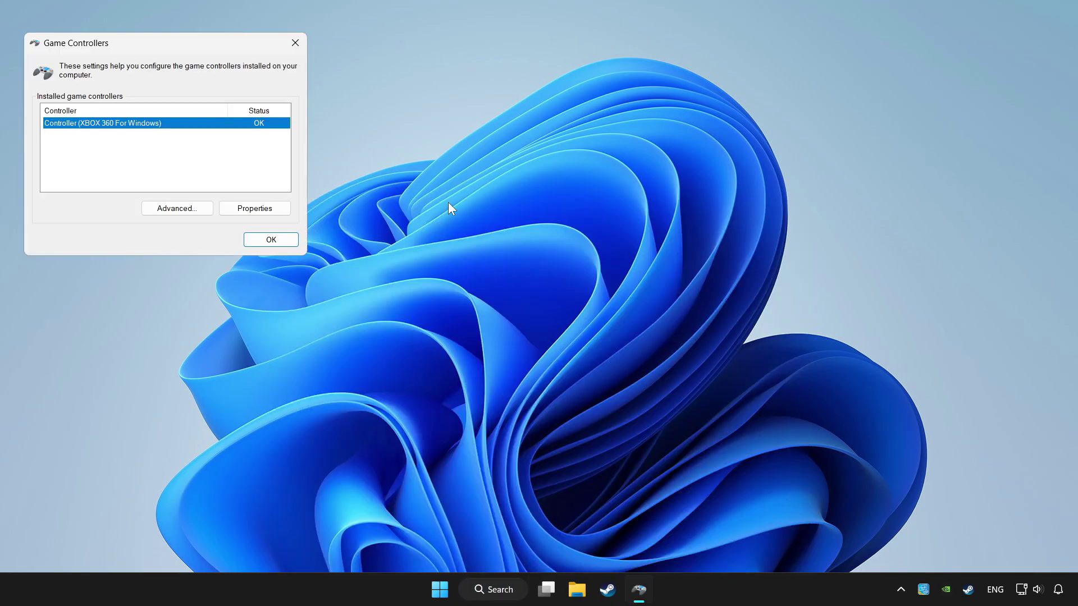
mouse_move(213, 53)
left_mouse_down()
mouse_move(592, 221)
mouse_move(575, 193)
left_mouse_up()
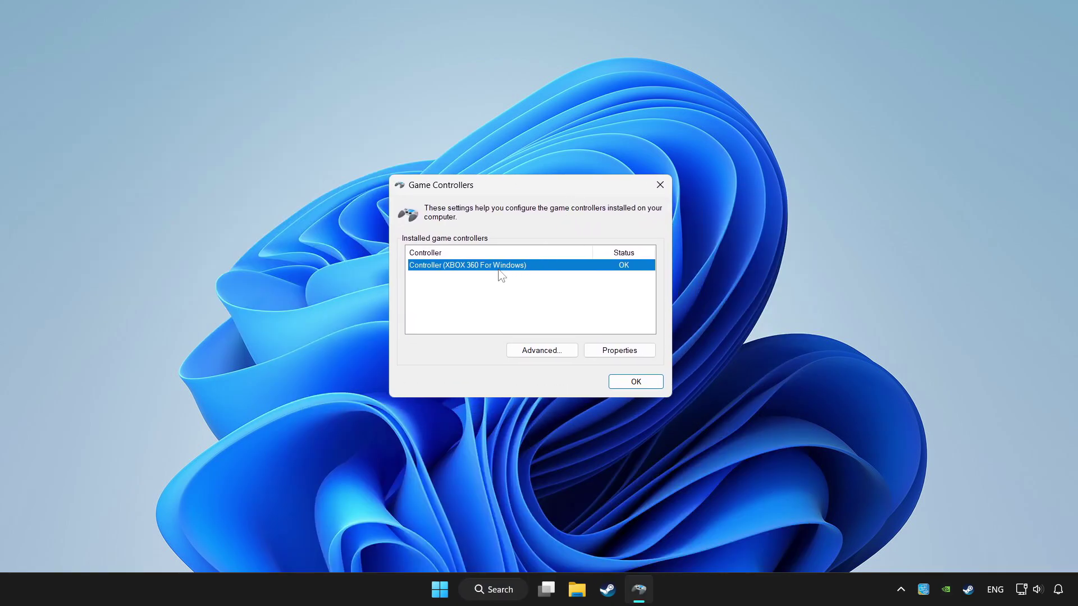
left_click(620, 351)
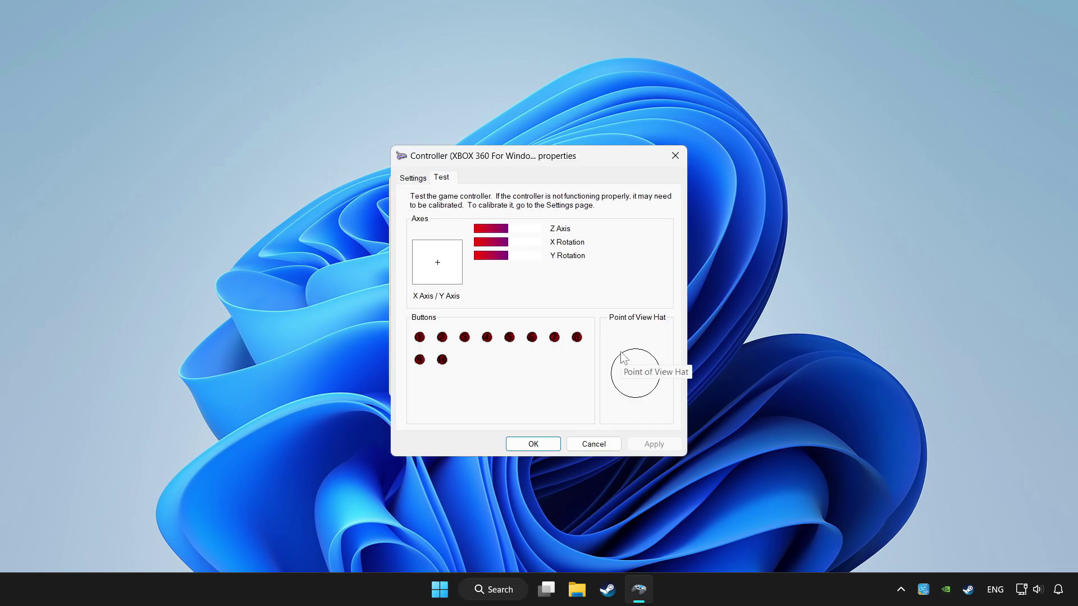
left_click(413, 179)
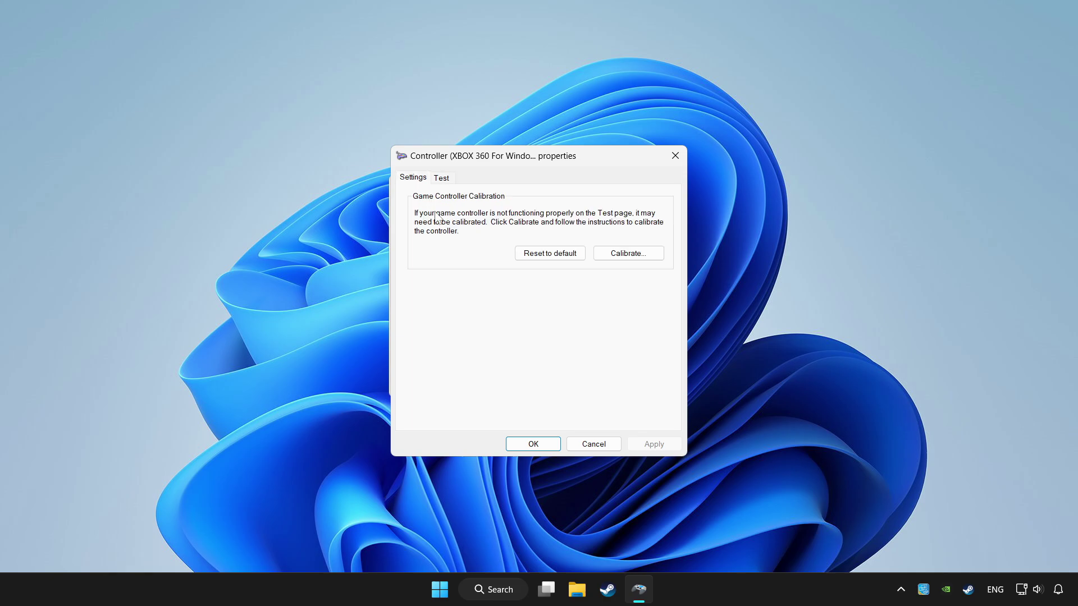
left_click(549, 258)
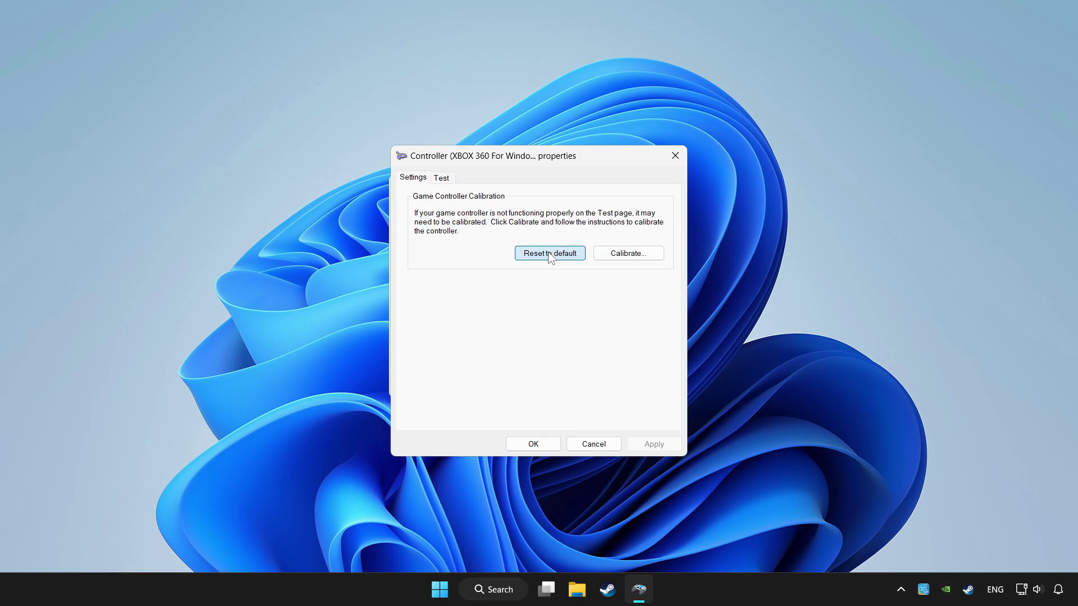
Step: Run the Device Calibration Wizard through the center point and all axes, then finish it
left_click(623, 257)
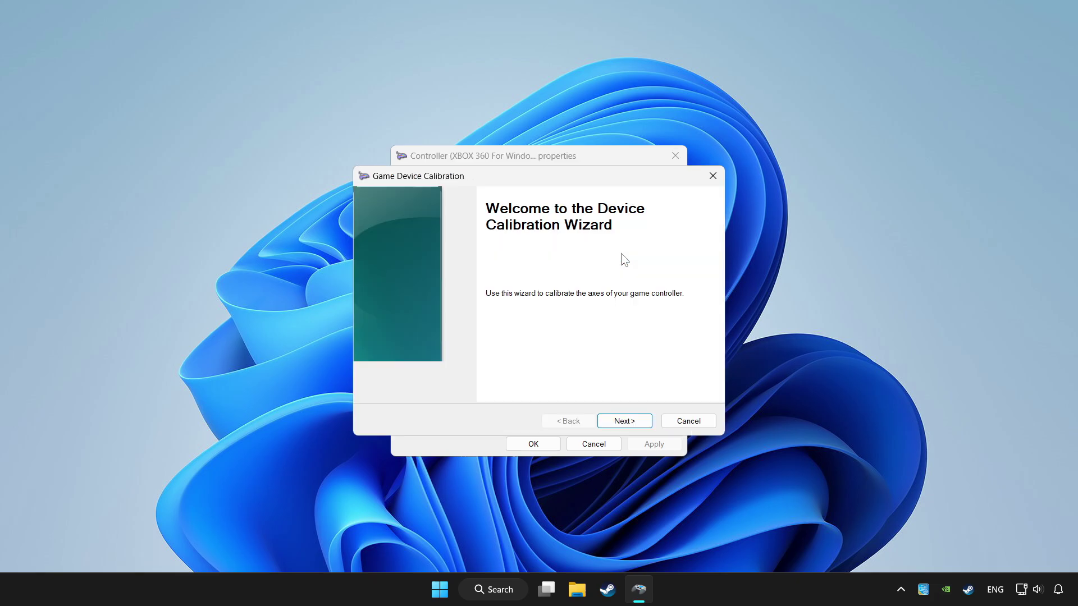
left_click(638, 423)
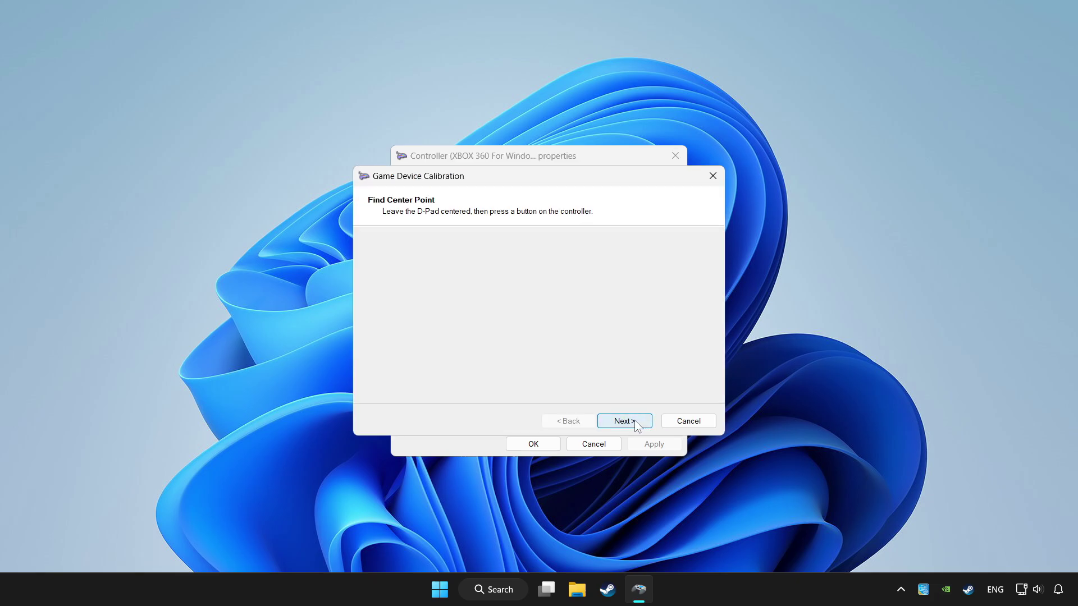
left_click(635, 424)
left_click(636, 423)
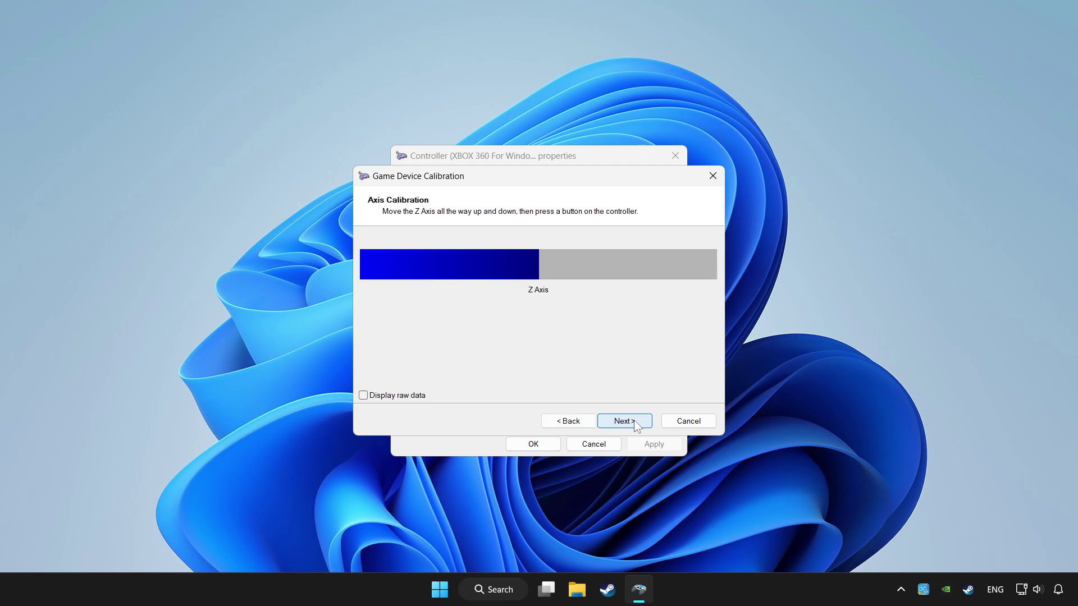
left_click(636, 423)
left_click(636, 423)
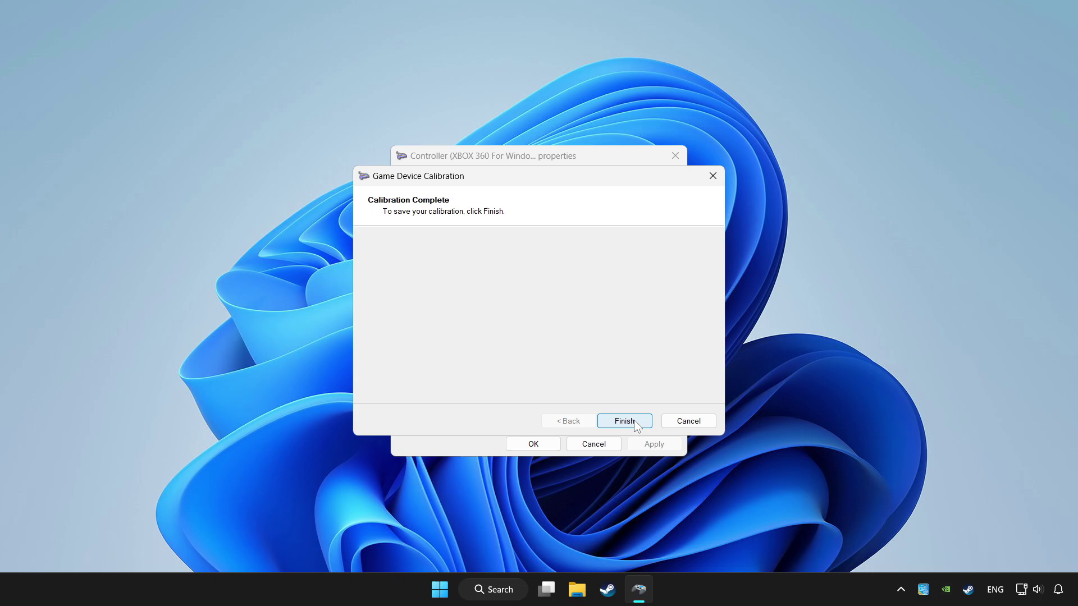
left_click(636, 424)
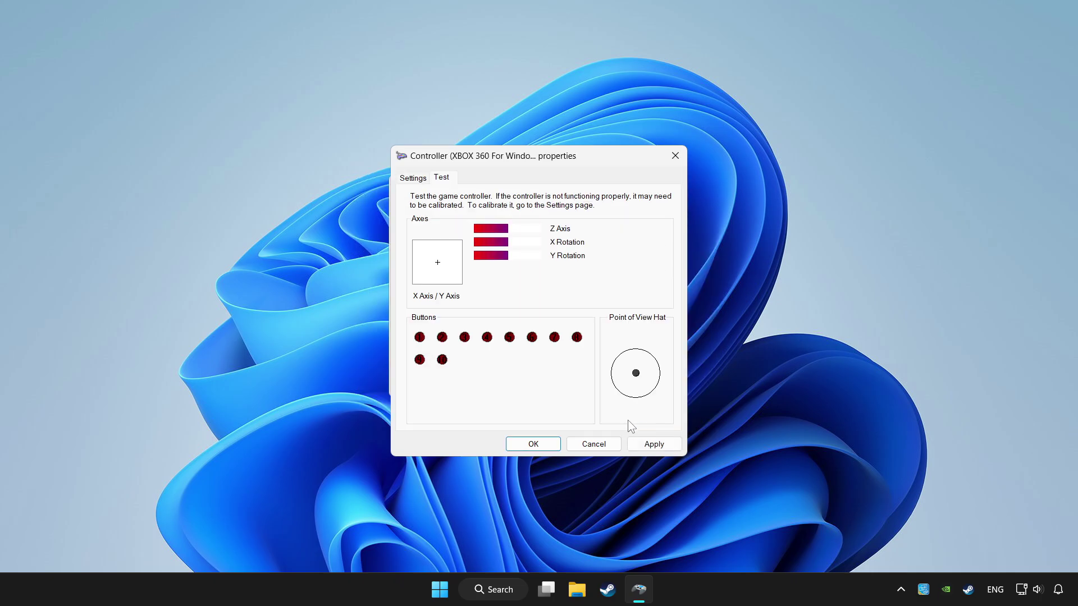
Step: Apply the new calibration and close the controller properties and Game Controllers window
left_click(653, 444)
left_click(527, 445)
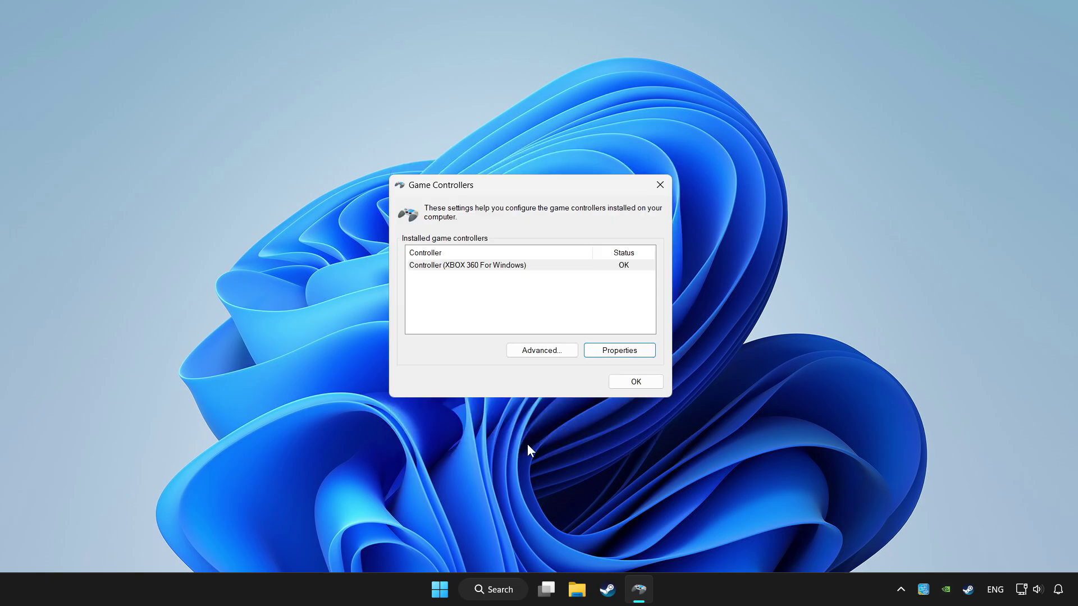
left_click(633, 381)
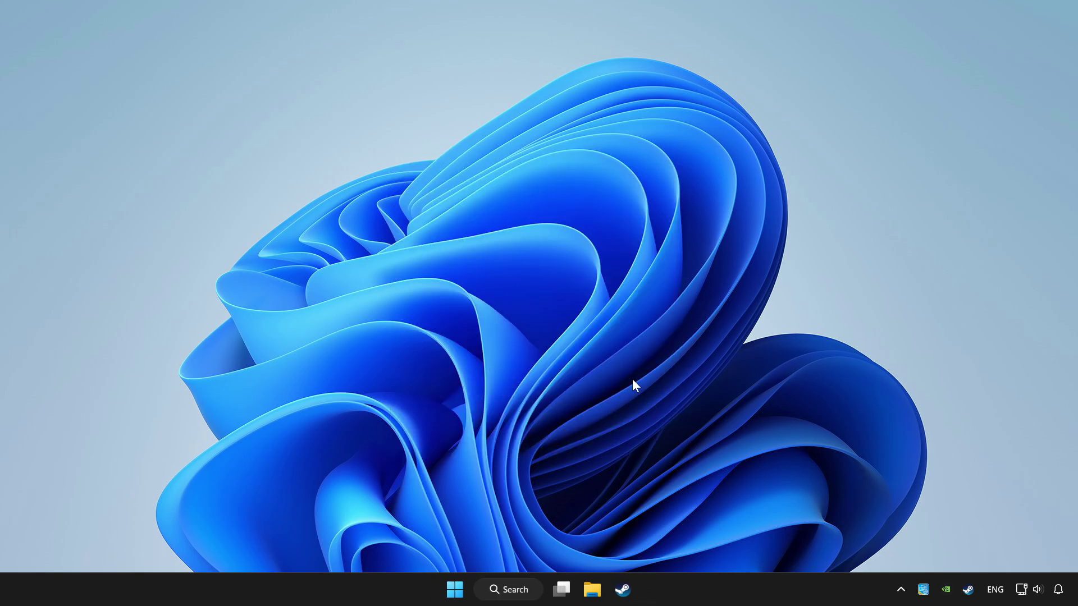
Step: Launch Steam, dismiss the Add a Game menu, and go to the Library for YOUR PROBLEMATIC GAME
left_click(622, 590)
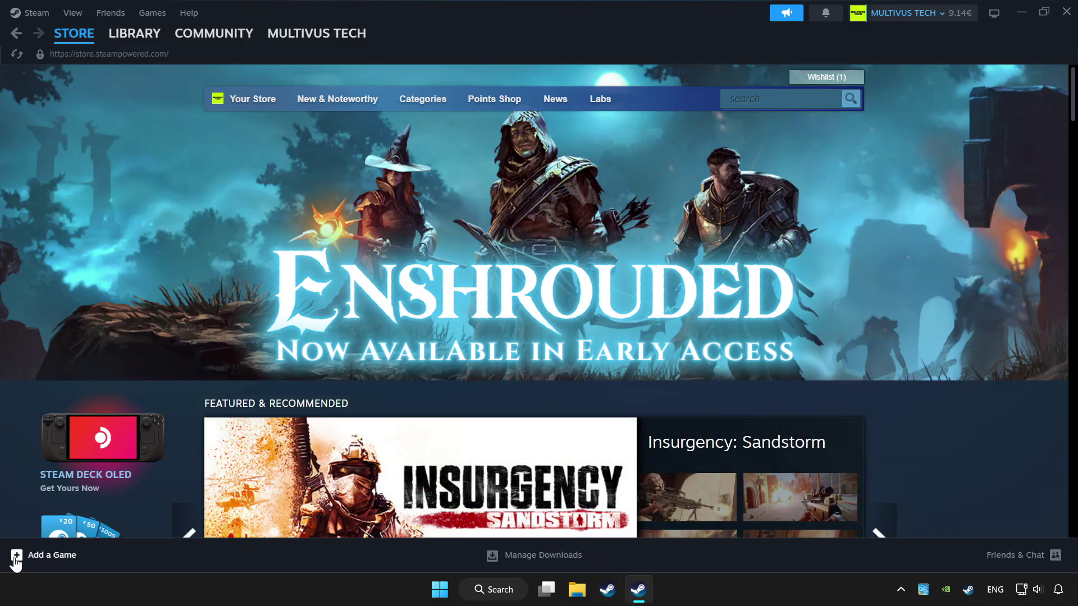
left_click(49, 563)
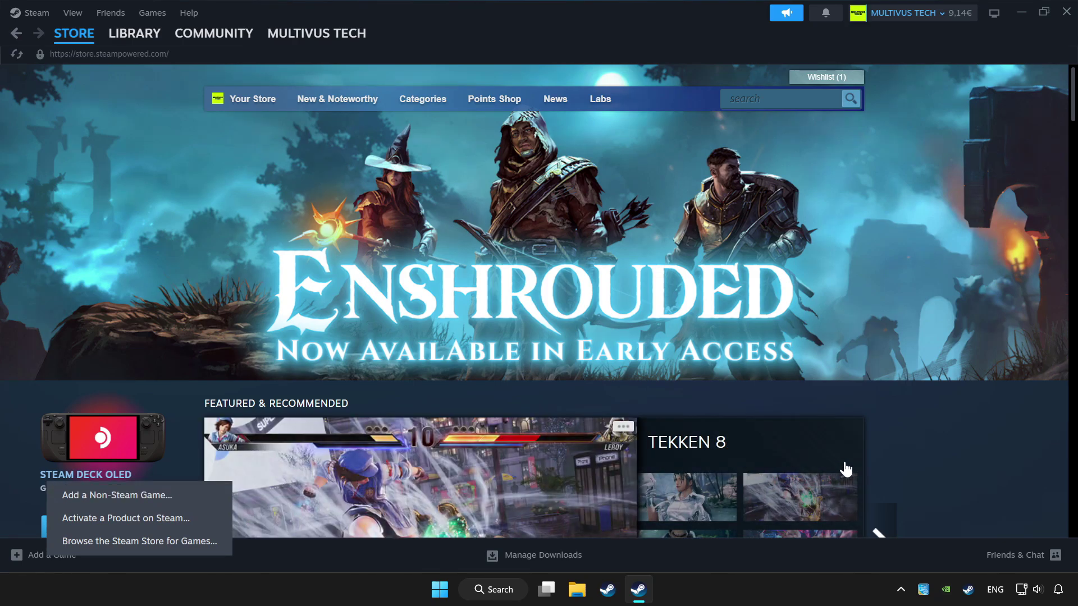
left_click(934, 444)
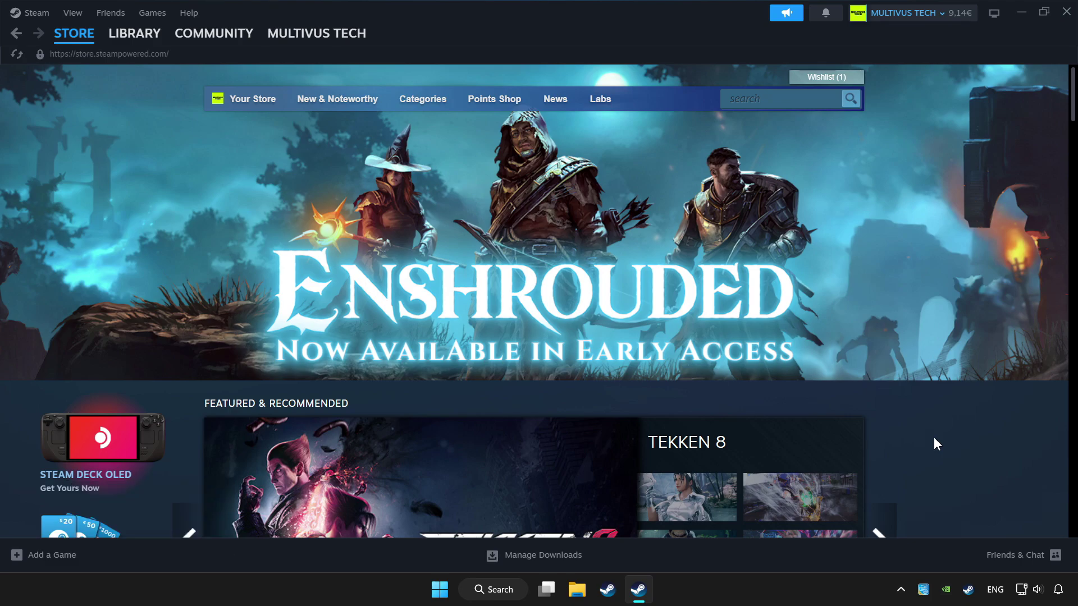
mouse_move(135, 32)
left_click(136, 43)
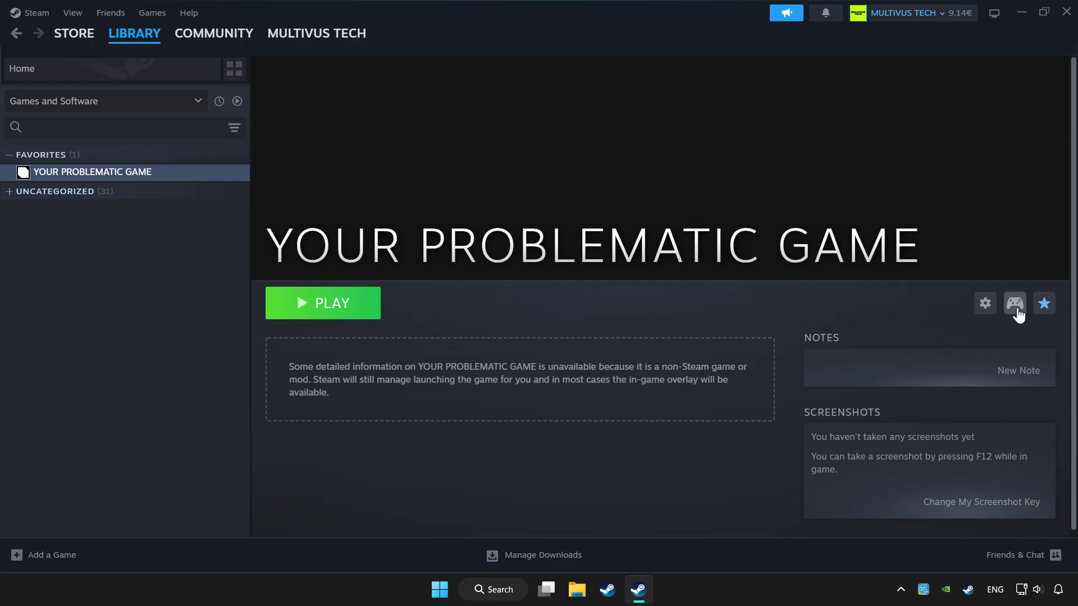
Step: Enable Steam Input for YOUR PROBLEMATIC GAME in its controller settings
left_click(1015, 305)
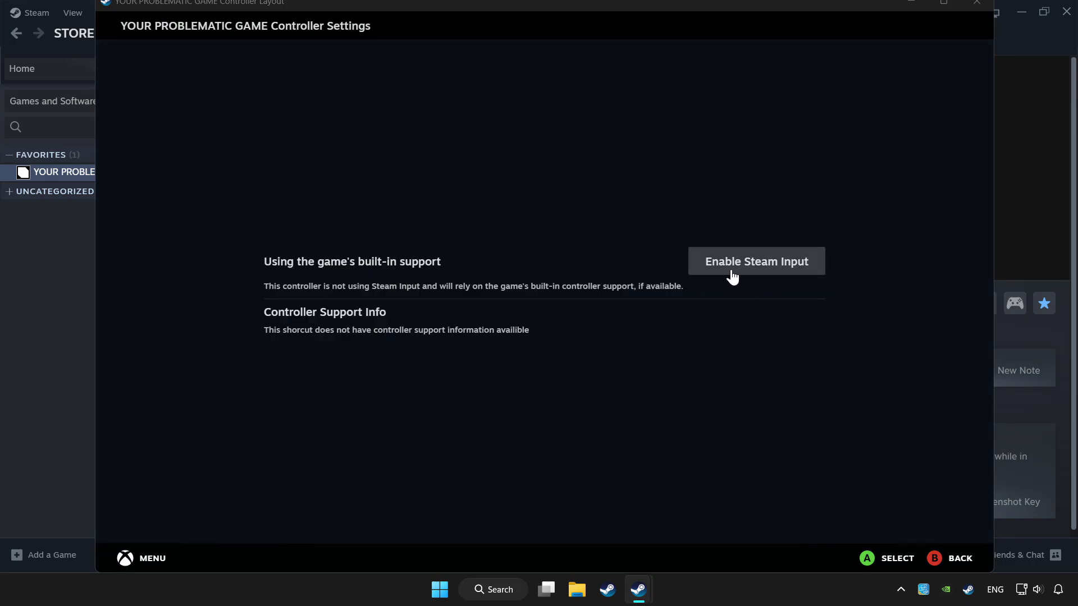
left_click(779, 277)
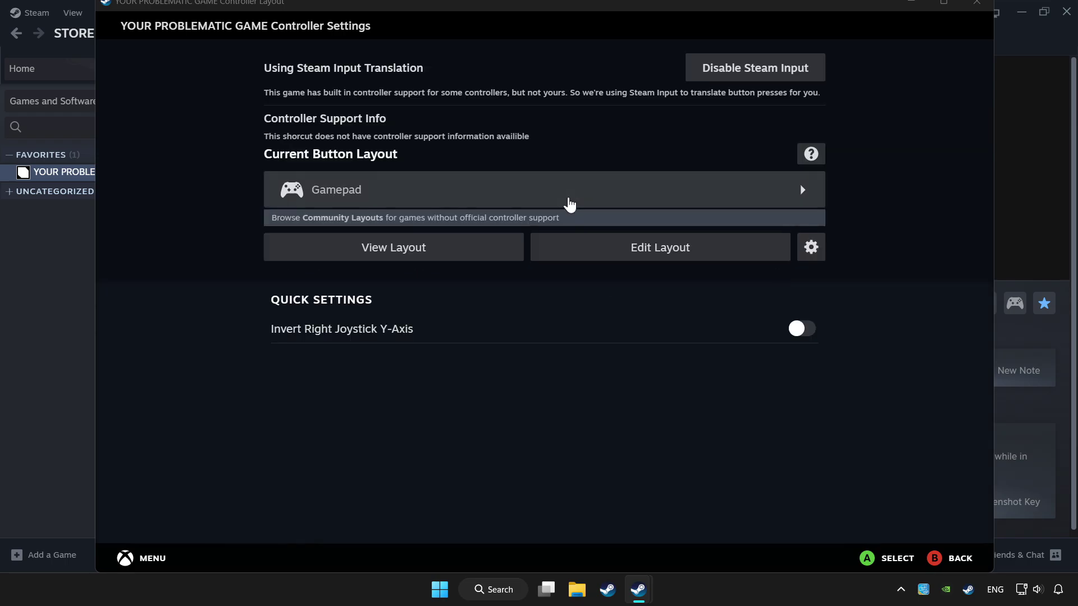
left_click(569, 202)
Step: Apply Valve's Gamepad template as the game's button layout and return to its library page
left_click(502, 59)
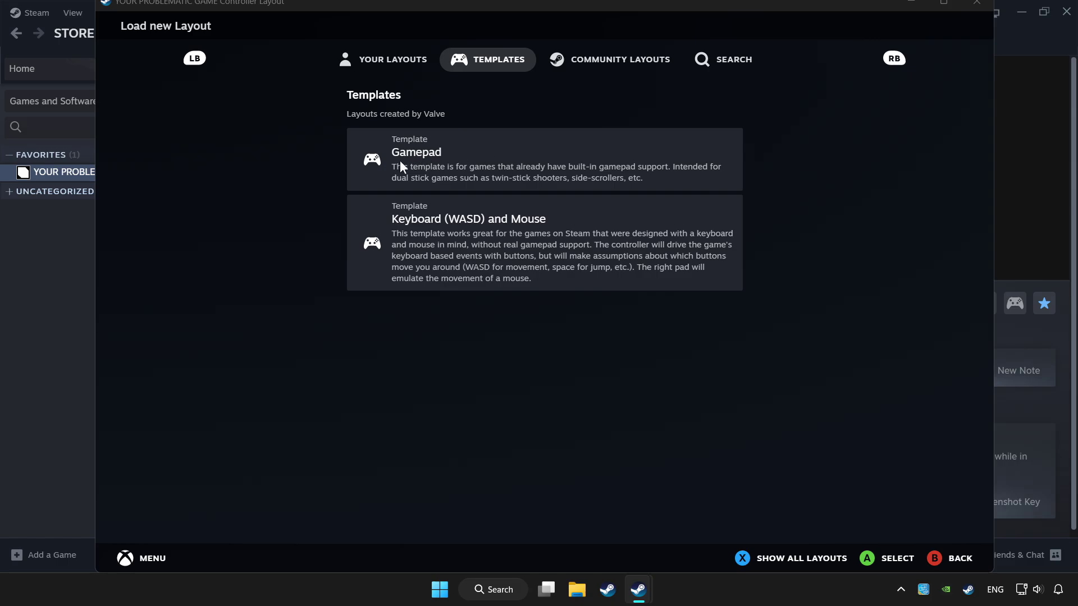
left_click(466, 158)
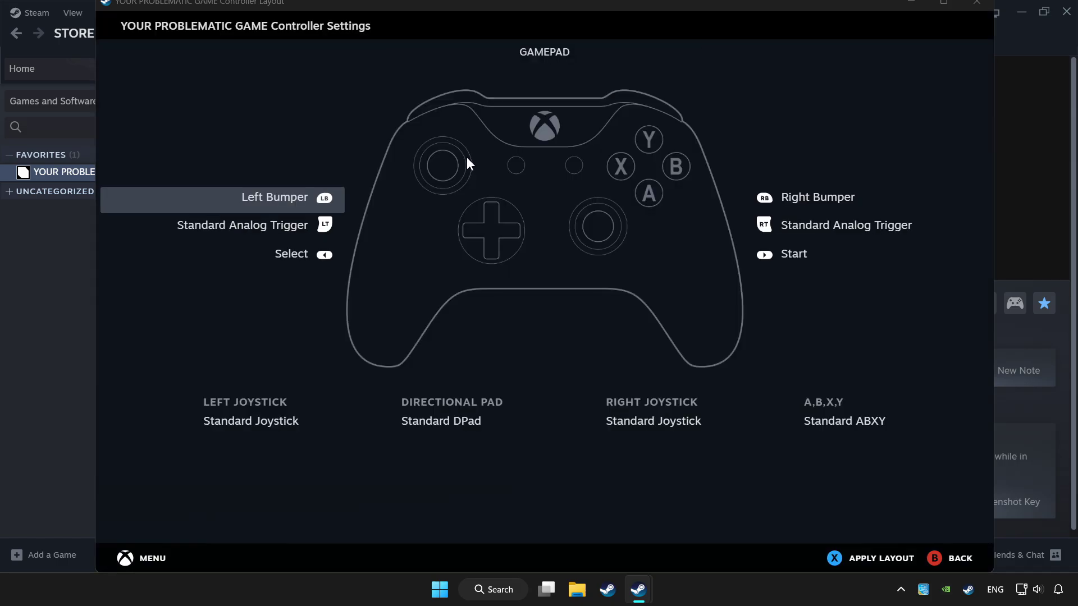
left_click(889, 567)
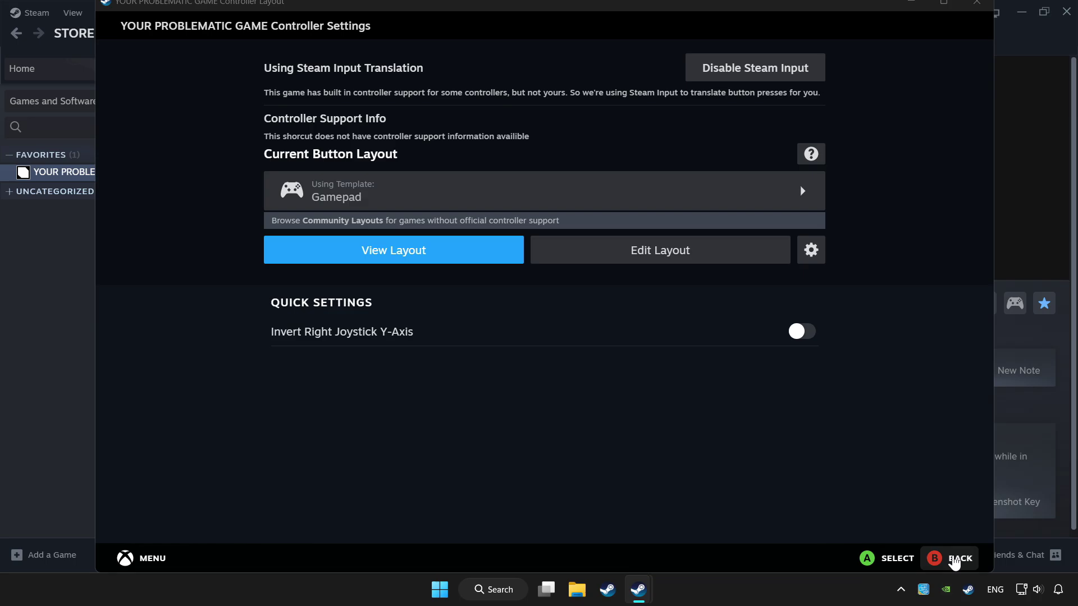
left_click(955, 559)
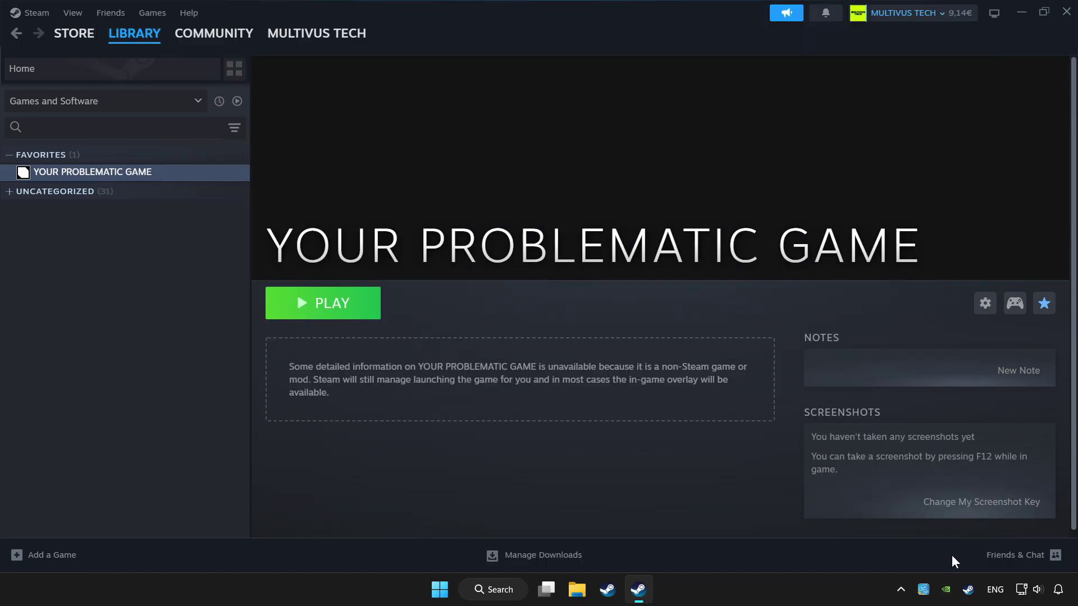